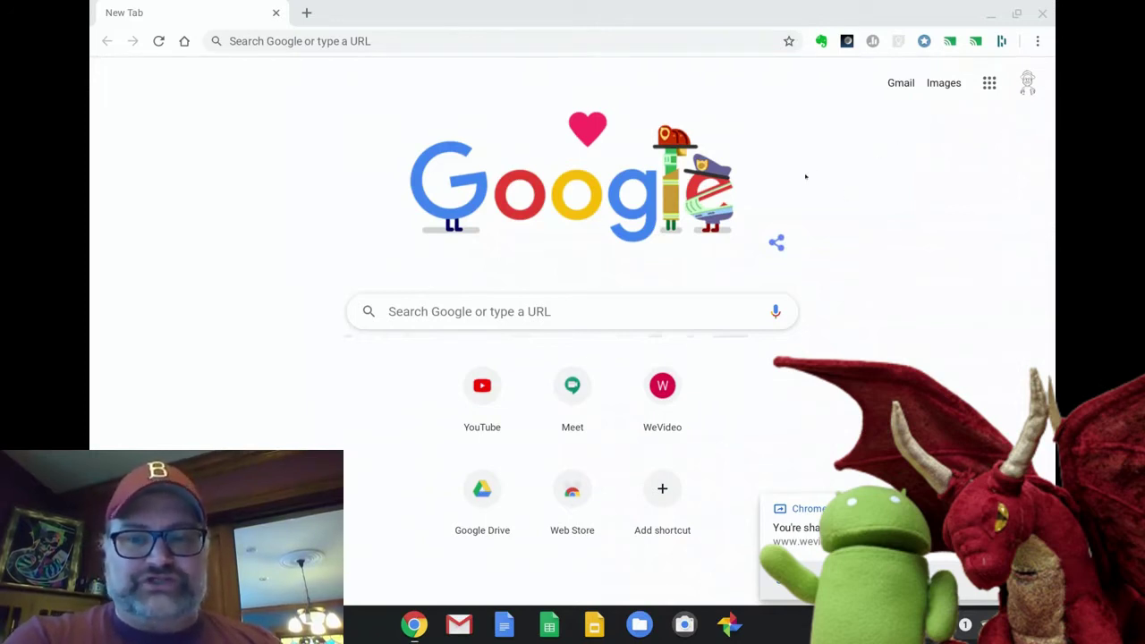
Check the browser settings page for whether the browser is managed, and return to the new tab page
{"action": "left_click", "coordinate": [1038, 41]}
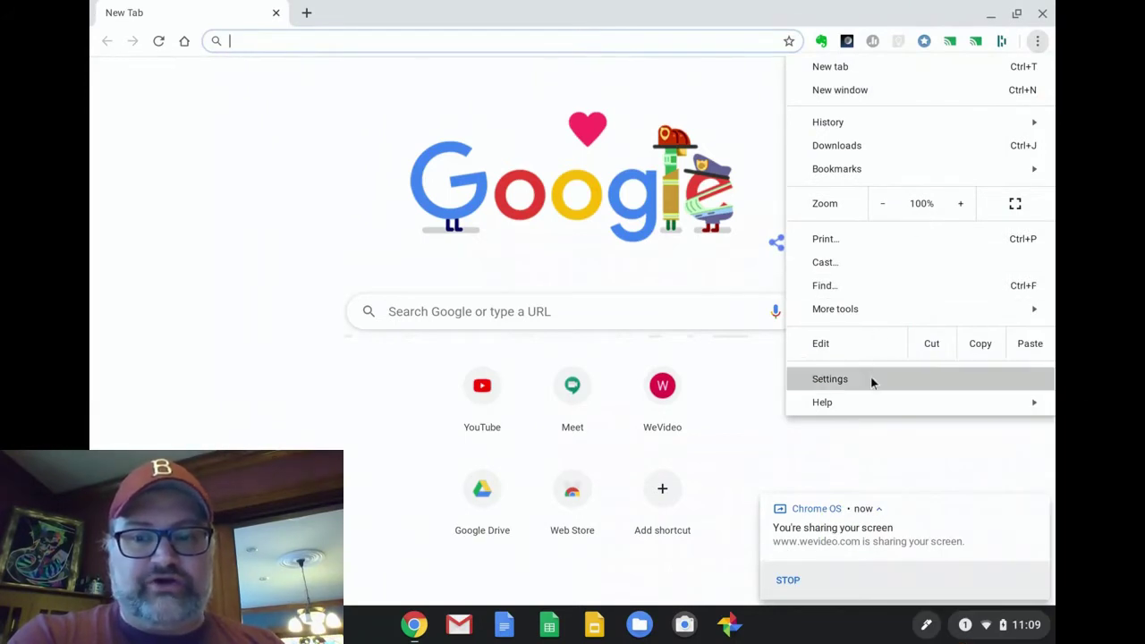
{"action": "left_click", "coordinate": [870, 380]}
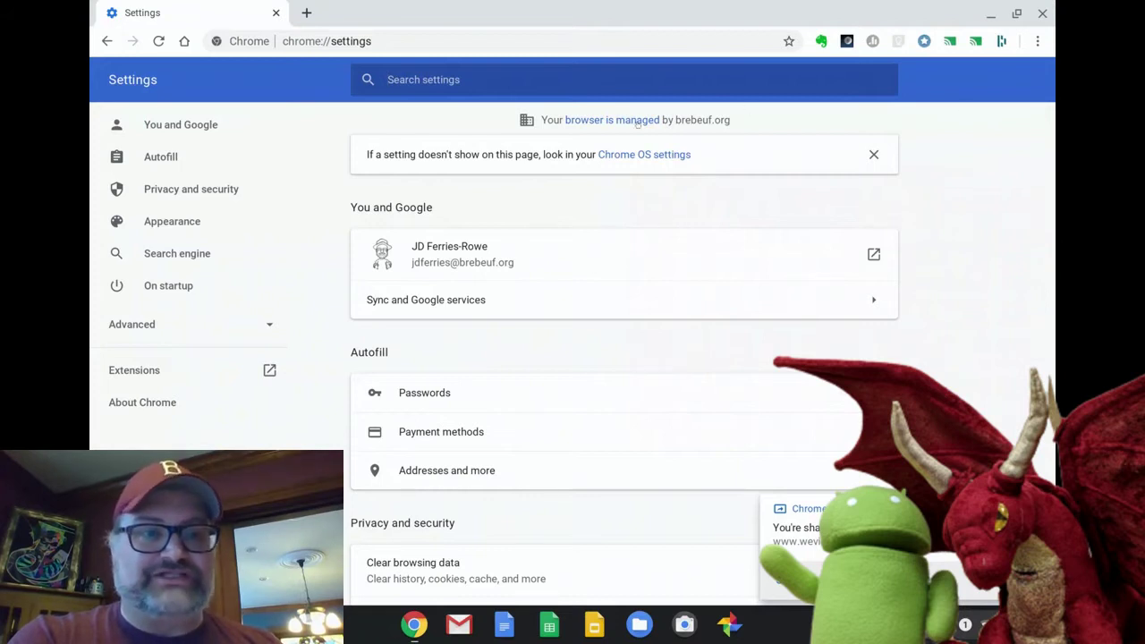
{"action": "left_click", "coordinate": [104, 41]}
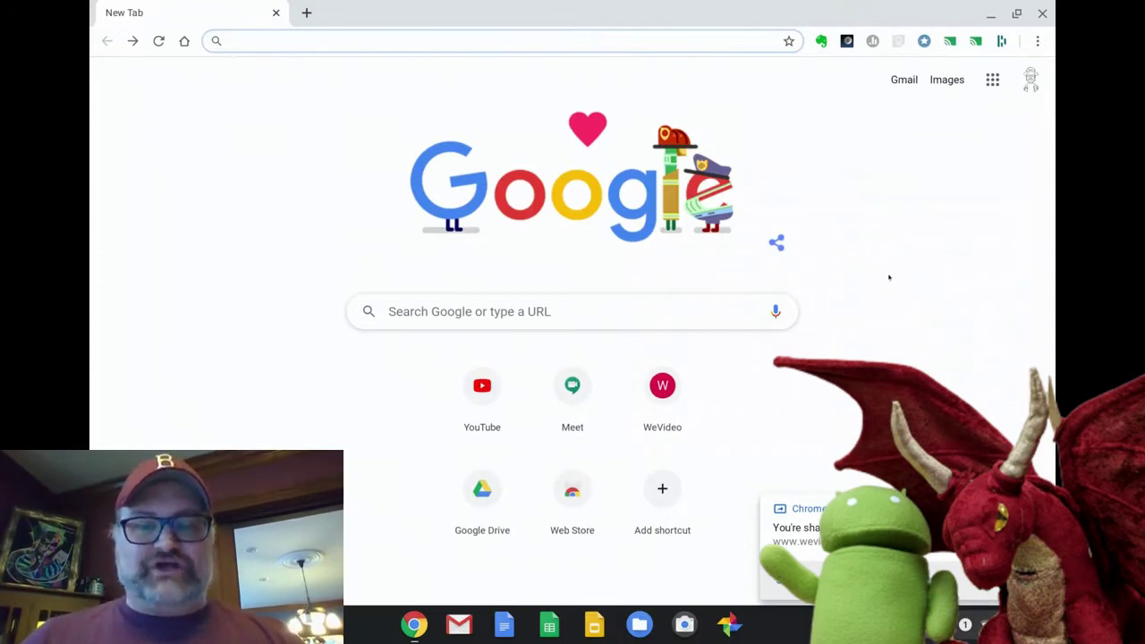
Bring up Cast for the current tab, set its icon to always show and enable its cloud services
{"action": "left_click", "coordinate": [1037, 42]}
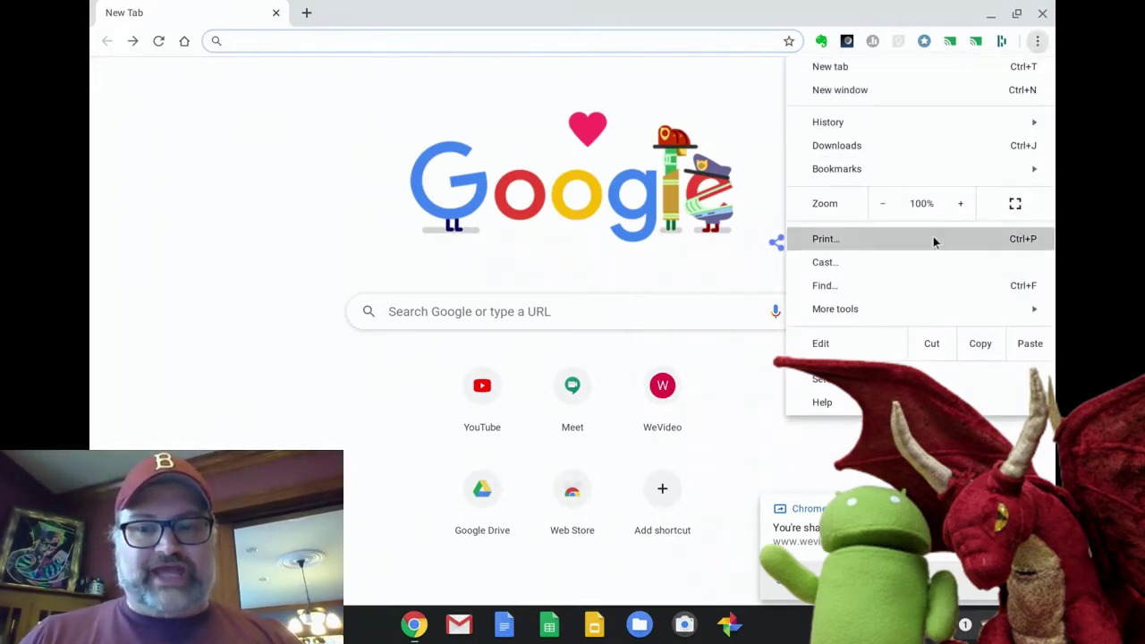
{"action": "left_click", "coordinate": [912, 262]}
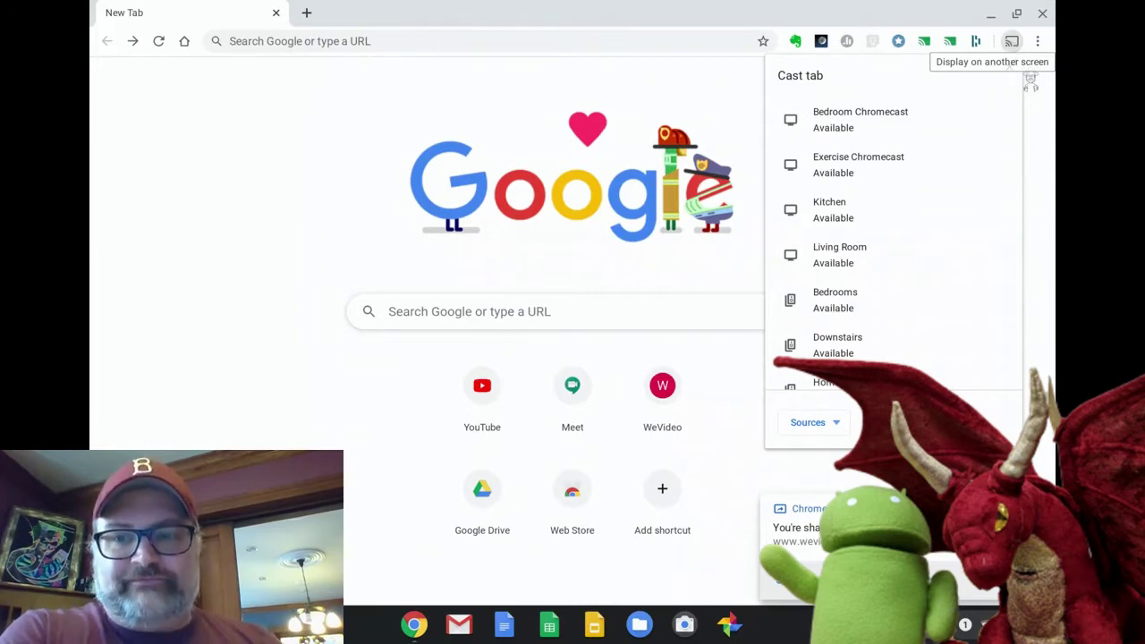
{"action": "right_click", "coordinate": [1010, 41]}
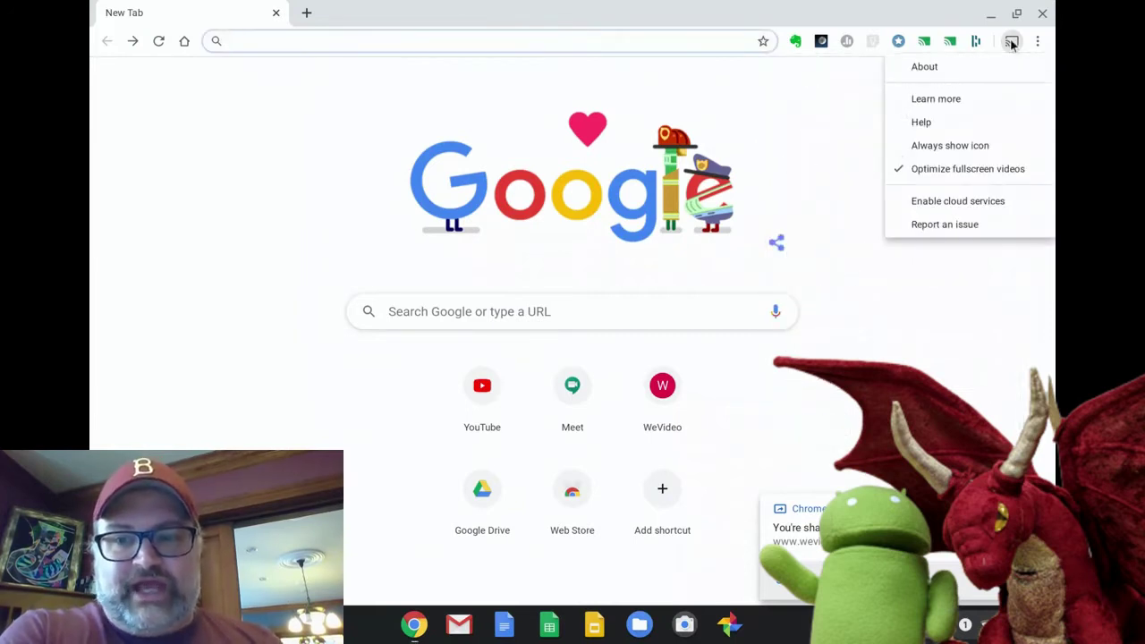
{"action": "left_click", "coordinate": [963, 145]}
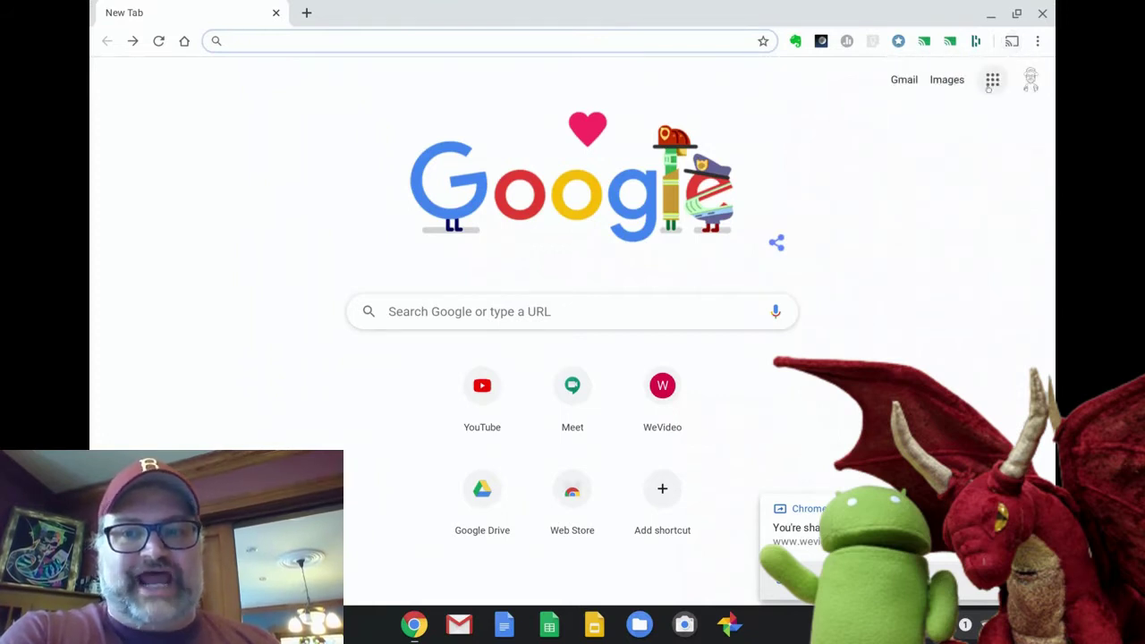
{"action": "right_click", "coordinate": [1012, 43]}
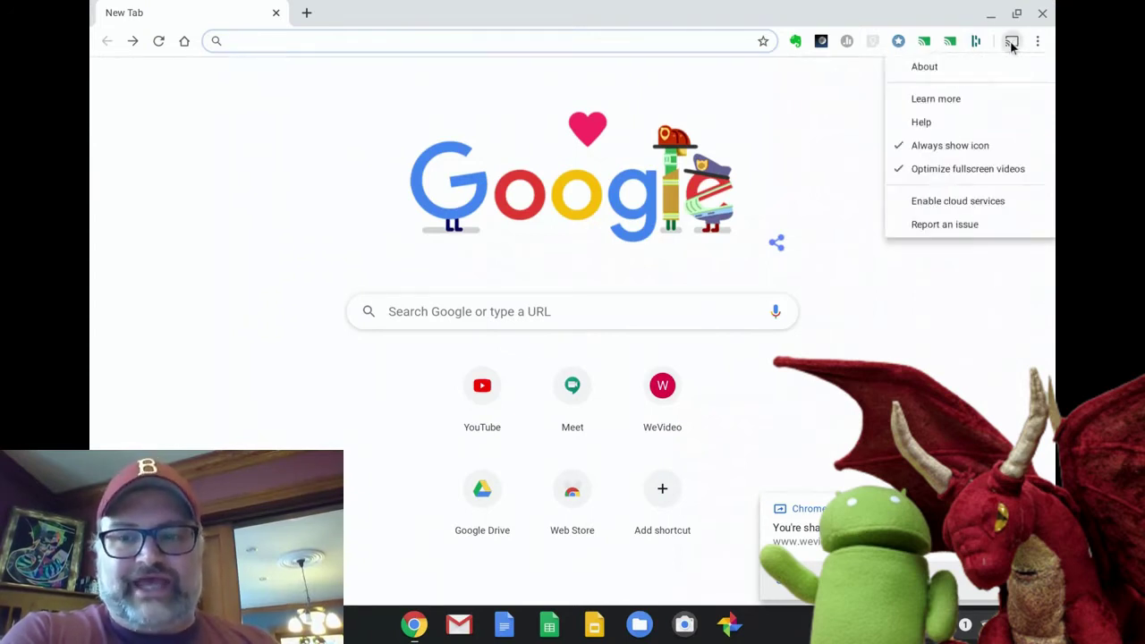
{"action": "left_click", "coordinate": [1011, 200]}
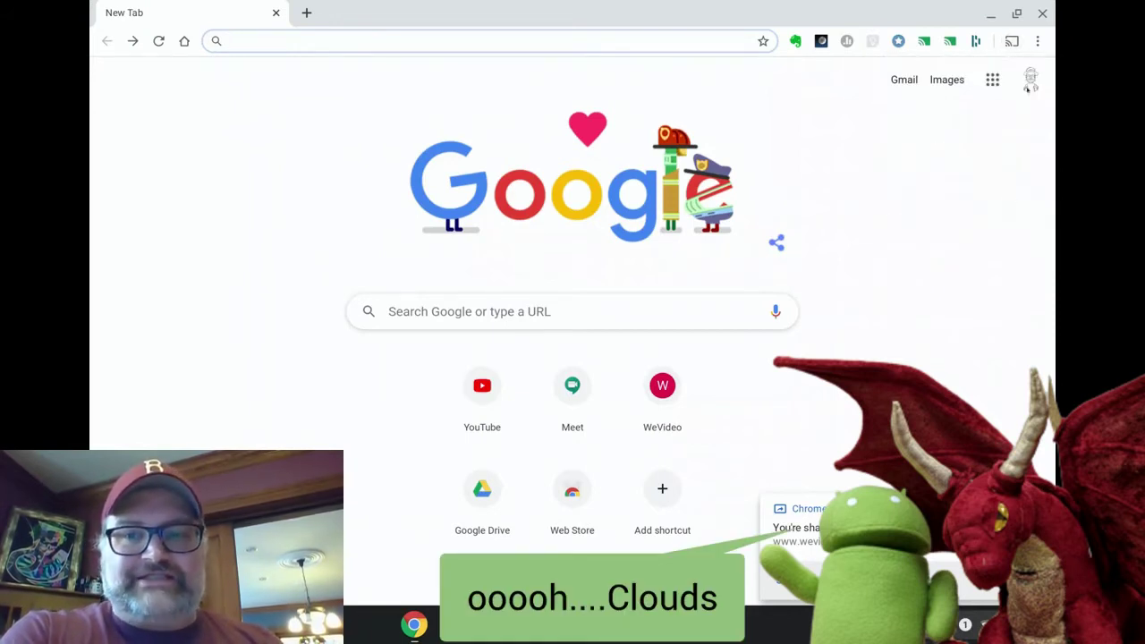
Examine the list of devices and meetings available for casting the current tab
{"action": "left_click", "coordinate": [1012, 41]}
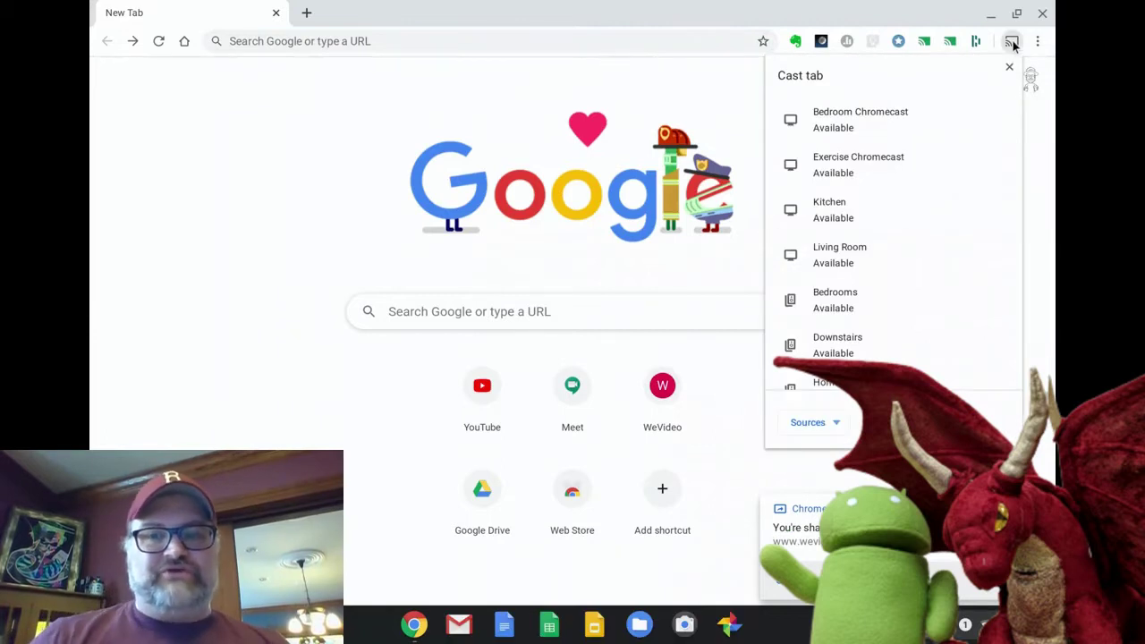
{"action": "scroll", "coordinate": [953, 174], "scroll_direction": "down", "scroll_amount": 4}
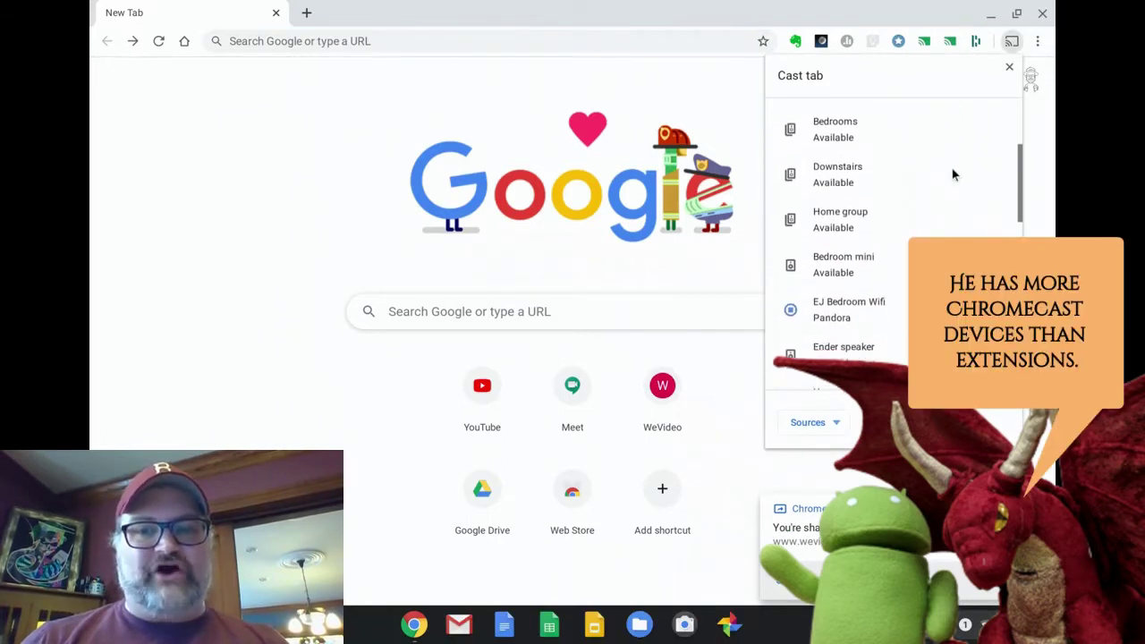
{"action": "scroll", "coordinate": [952, 174], "scroll_direction": "down", "scroll_amount": 5}
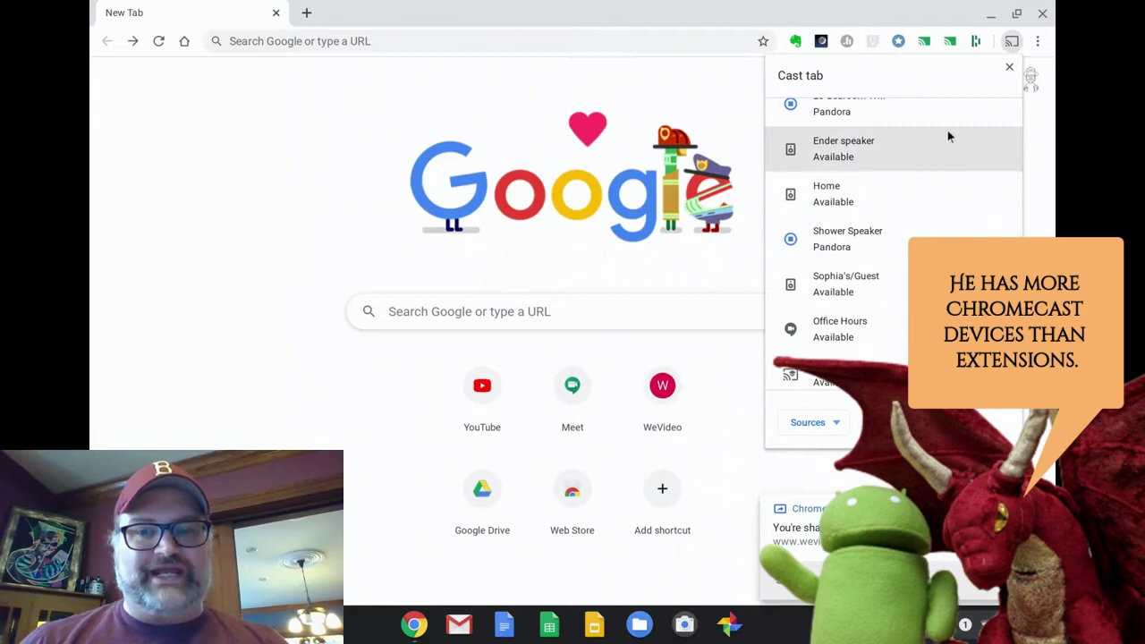
{"action": "scroll", "coordinate": [946, 129], "scroll_direction": "up", "scroll_amount": 1}
{"action": "scroll", "coordinate": [946, 130], "scroll_direction": "down", "scroll_amount": 4}
{"action": "scroll", "coordinate": [946, 130], "scroll_direction": "up", "scroll_amount": 6}
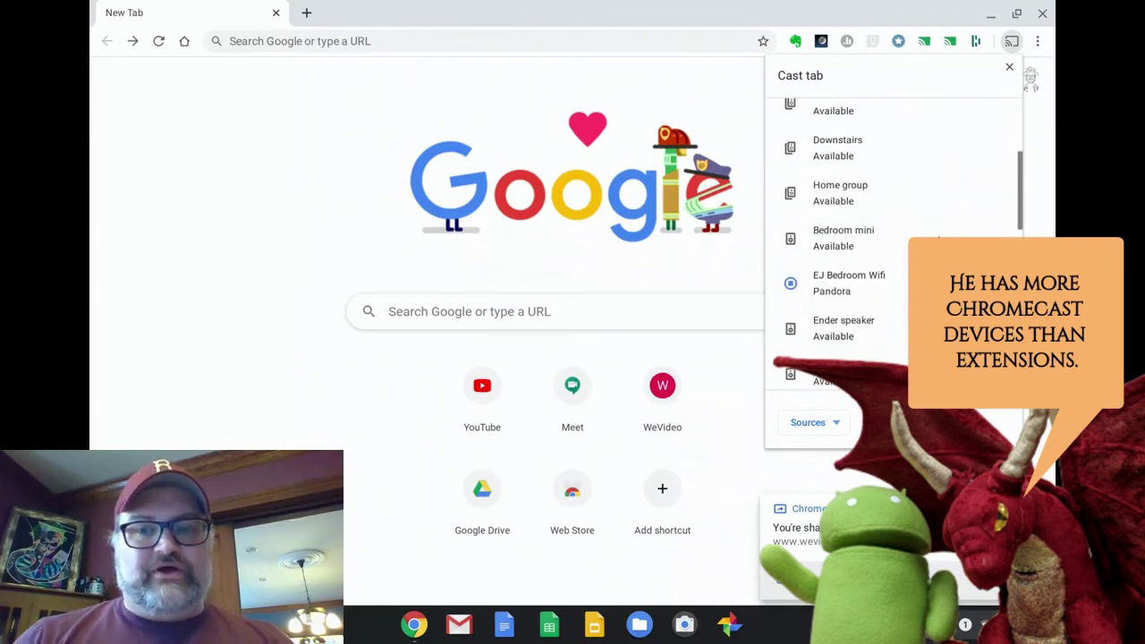
{"action": "scroll", "coordinate": [927, 135], "scroll_direction": "up", "scroll_amount": 5}
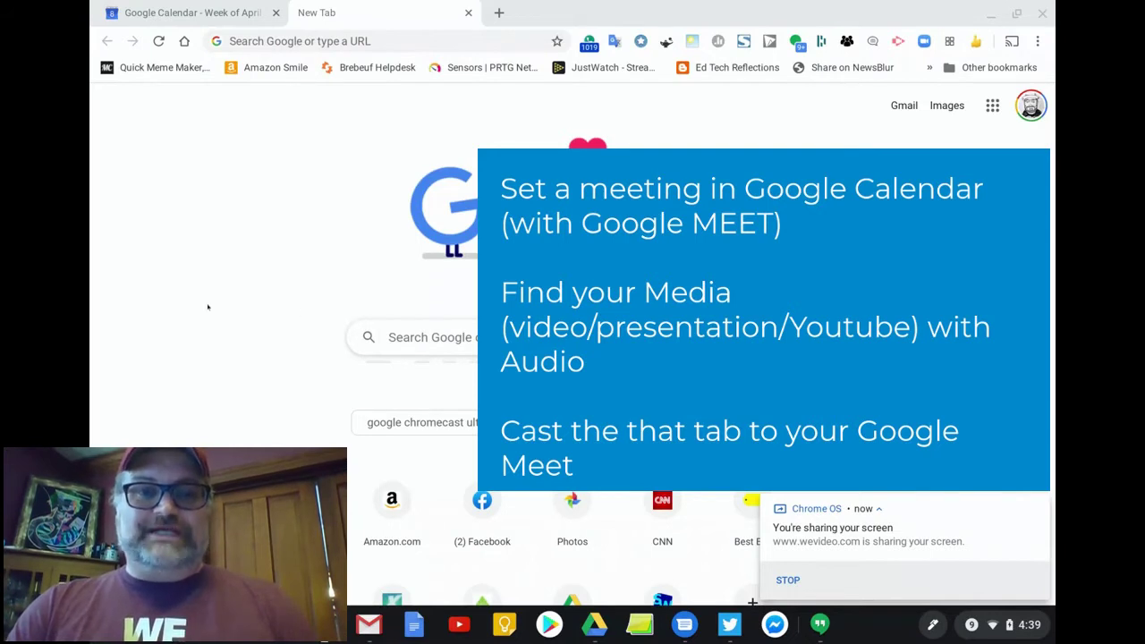
Review the Hangouts Meet details of Wednesday's "Casting with Audio" event in Google Calendar and close them
{"action": "left_click", "coordinate": [182, 12]}
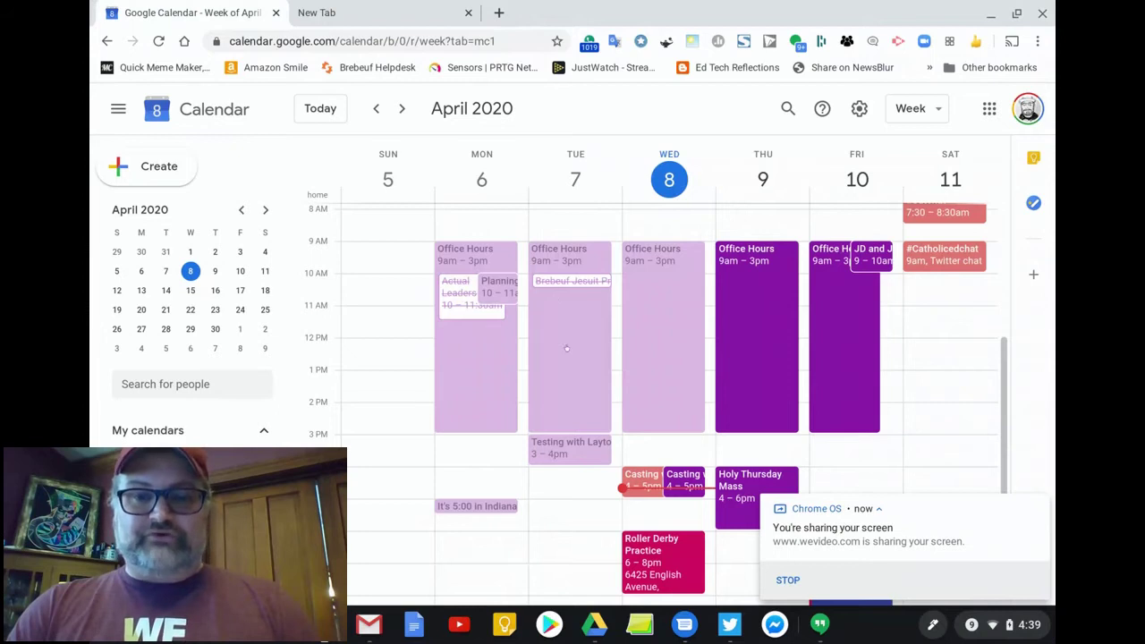
{"action": "scroll", "coordinate": [566, 347], "scroll_direction": "down", "scroll_amount": 1}
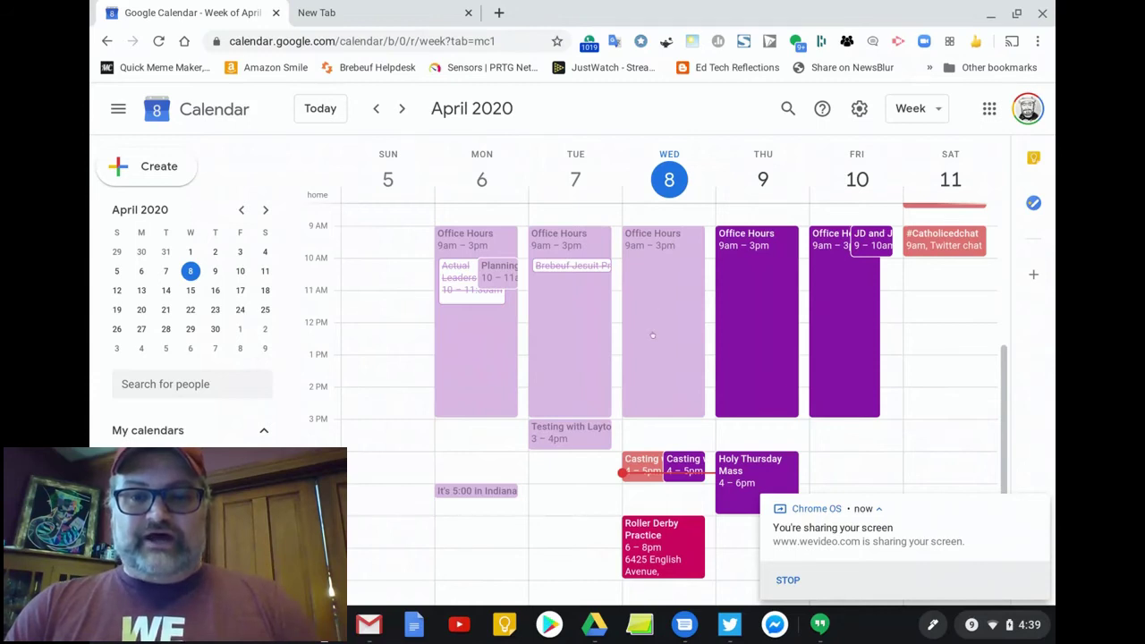
{"action": "scroll", "coordinate": [652, 335], "scroll_direction": "down", "scroll_amount": 5}
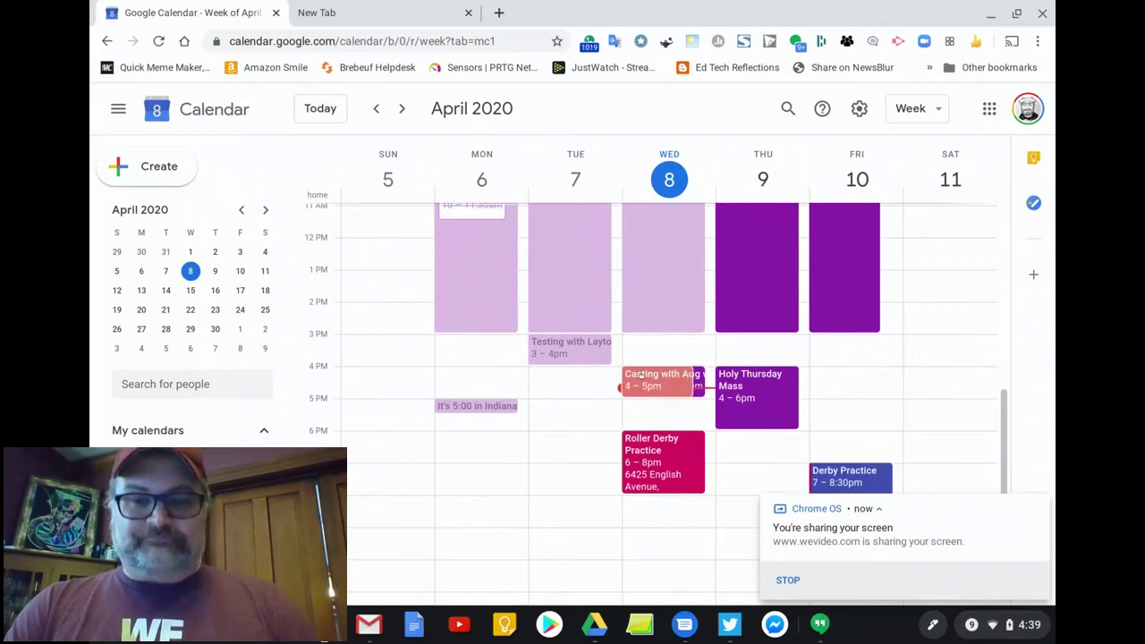
{"action": "left_click", "coordinate": [641, 377]}
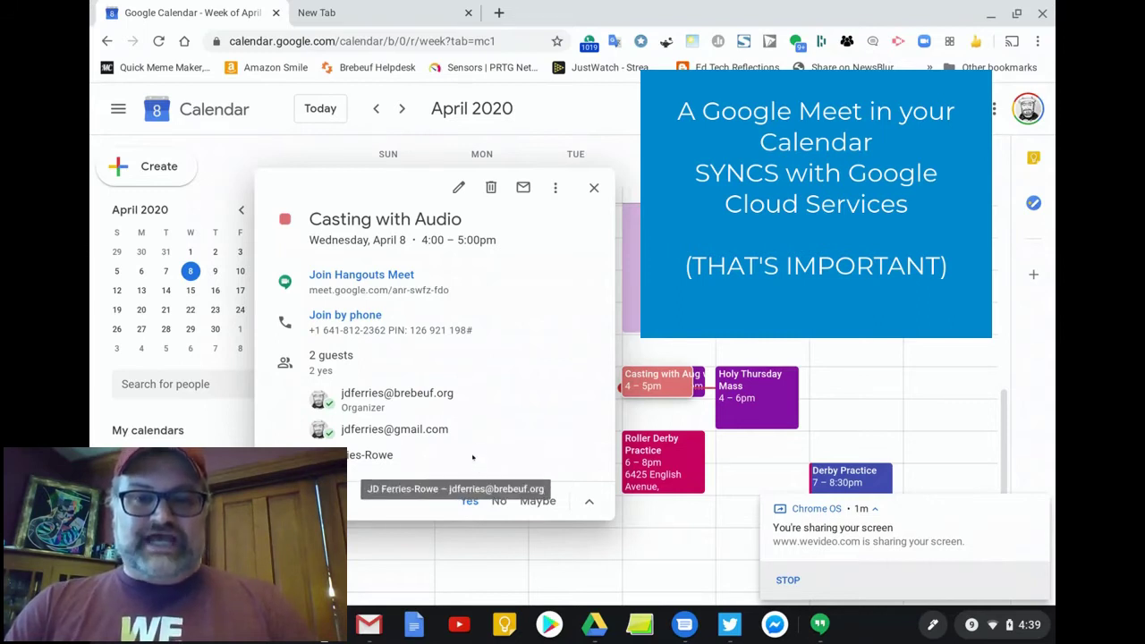
{"action": "left_click", "coordinate": [593, 187]}
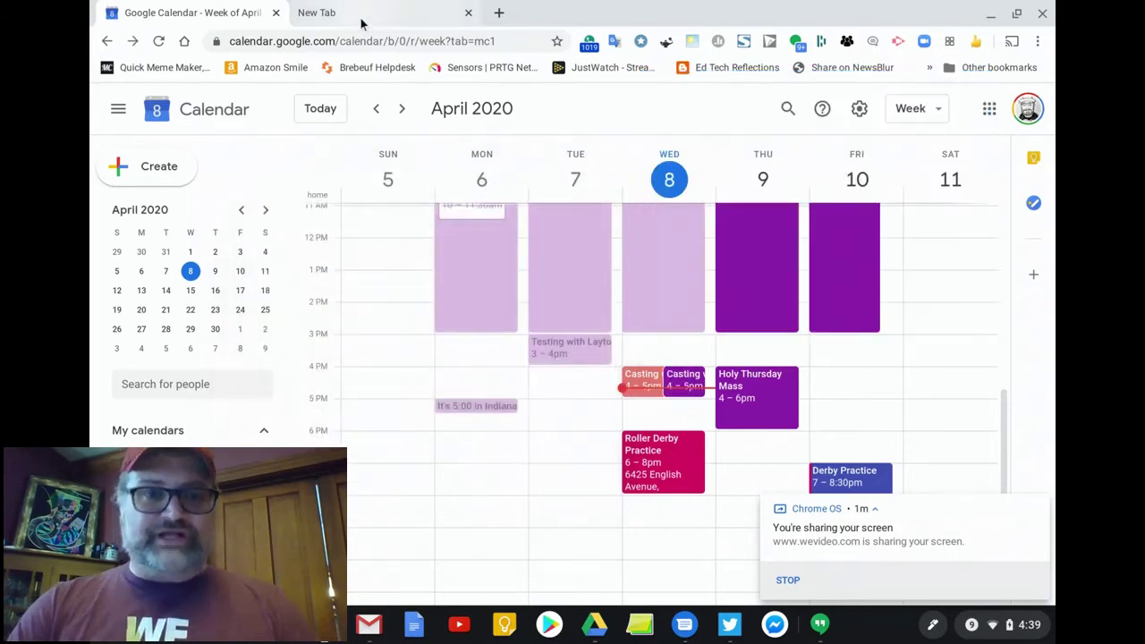
Load meet.google.com in the empty browser tab beside the calendar
{"action": "left_click", "coordinate": [362, 22]}
{"action": "type", "text": "meet.google.c"}
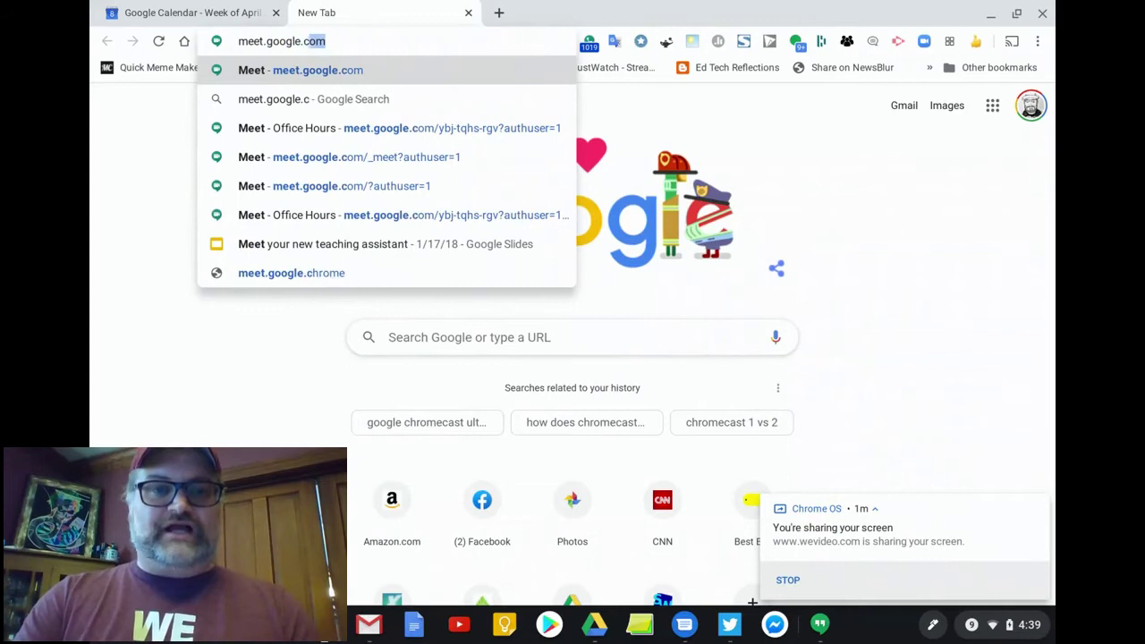
{"action": "key", "text": "Return"}
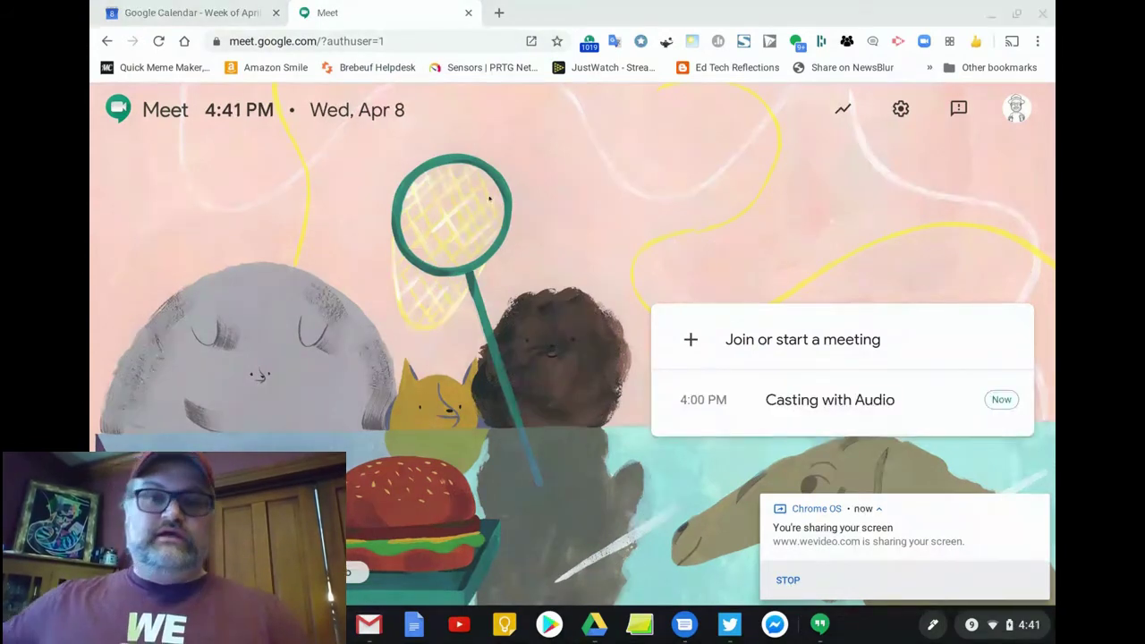
Open youtube.com in an additional browser tab
{"action": "left_click", "coordinate": [498, 12]}
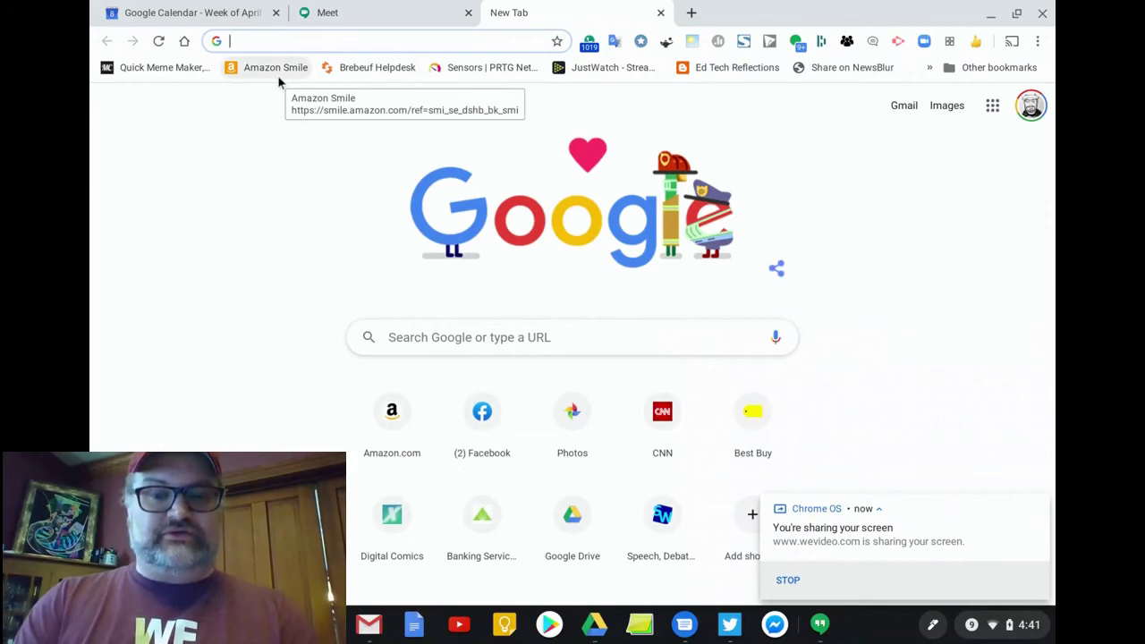
{"action": "type", "text": "youtube.com"}
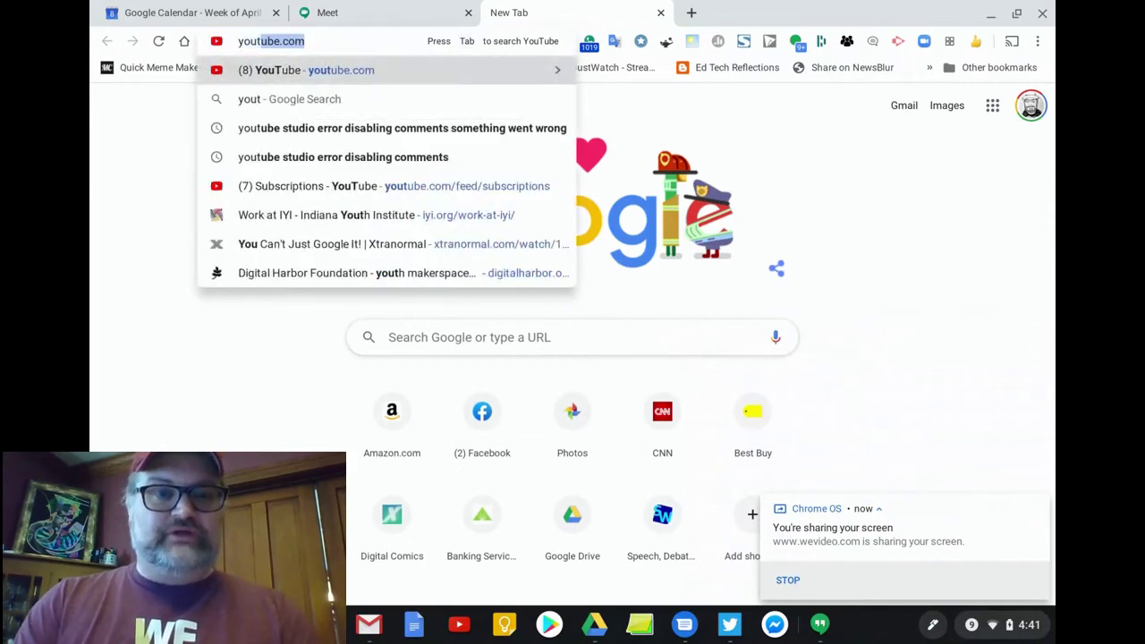
{"action": "key", "text": "Return"}
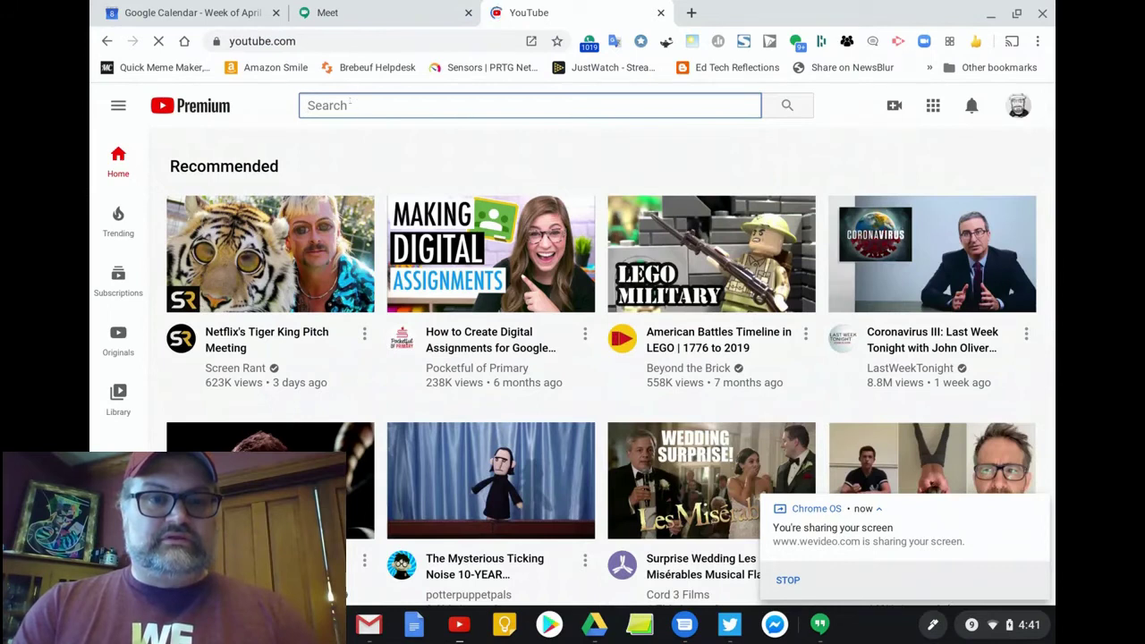
Search YouTube for "code monkey" and open the "Code Monkey AMV" video
{"action": "type", "text": "codemo"}
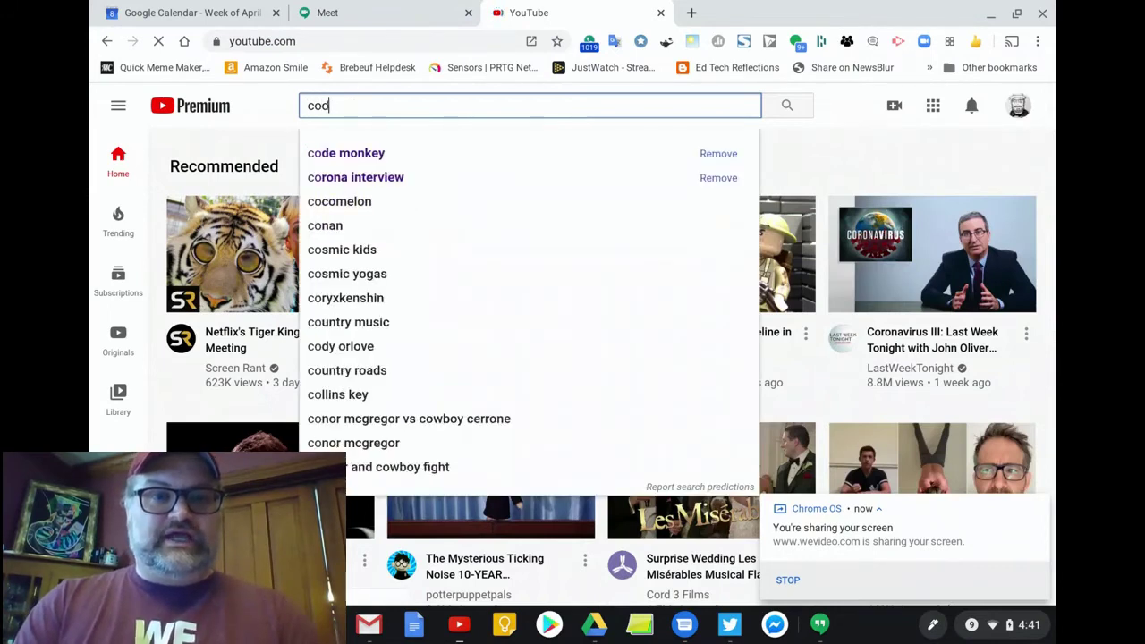
{"action": "key", "text": "BackSpace"}
{"action": "key", "text": "BackSpace"}
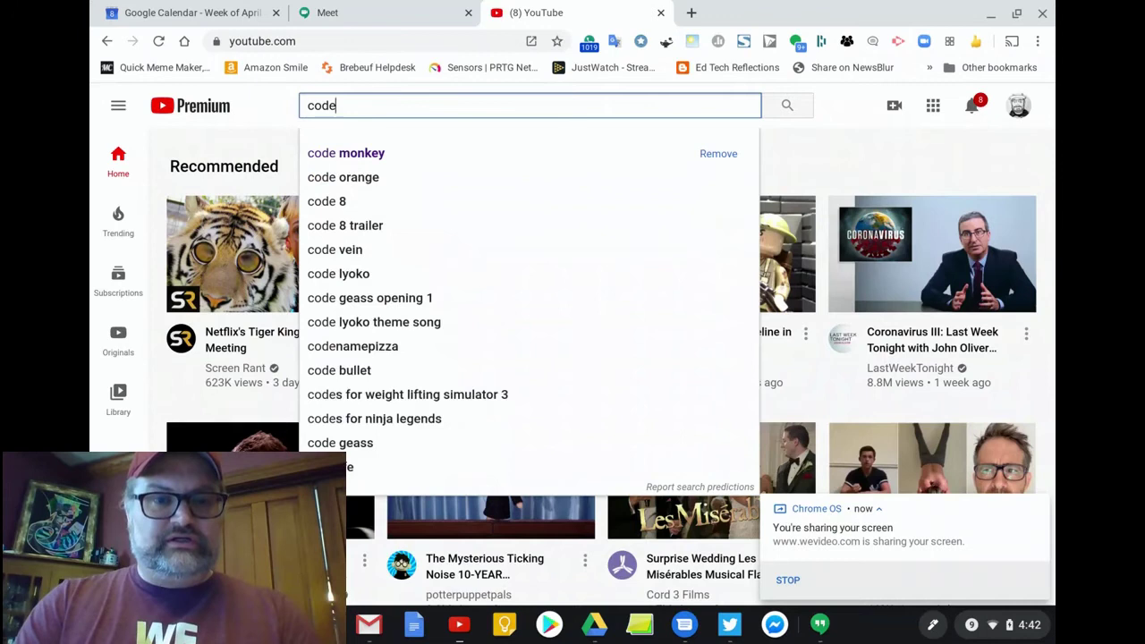
{"action": "type", "text": "monkey"}
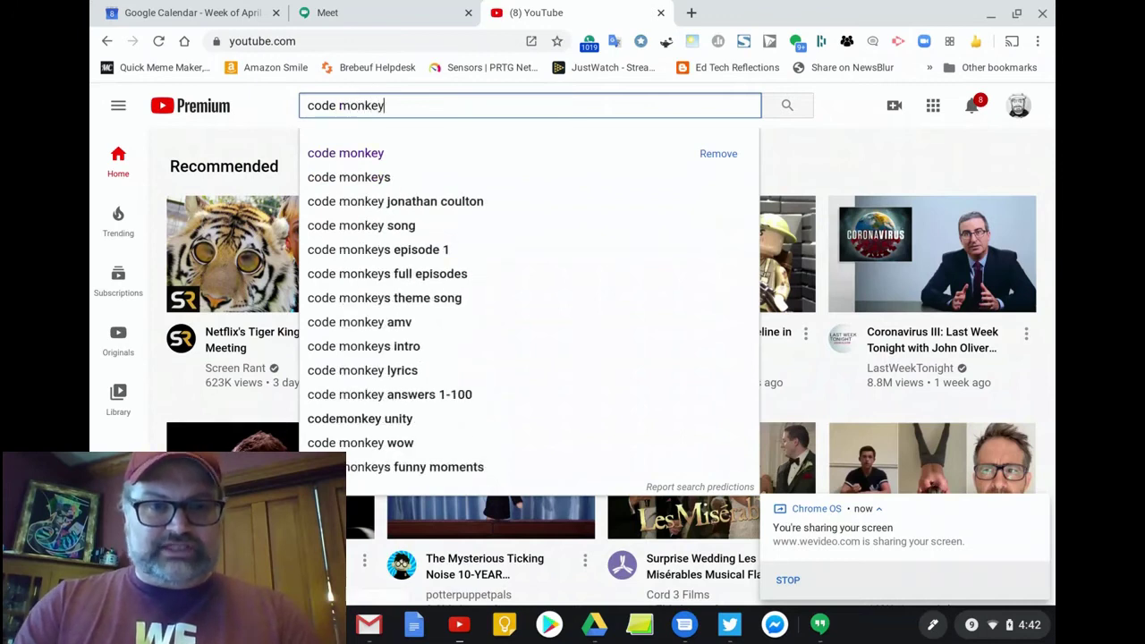
{"action": "key", "text": "Return"}
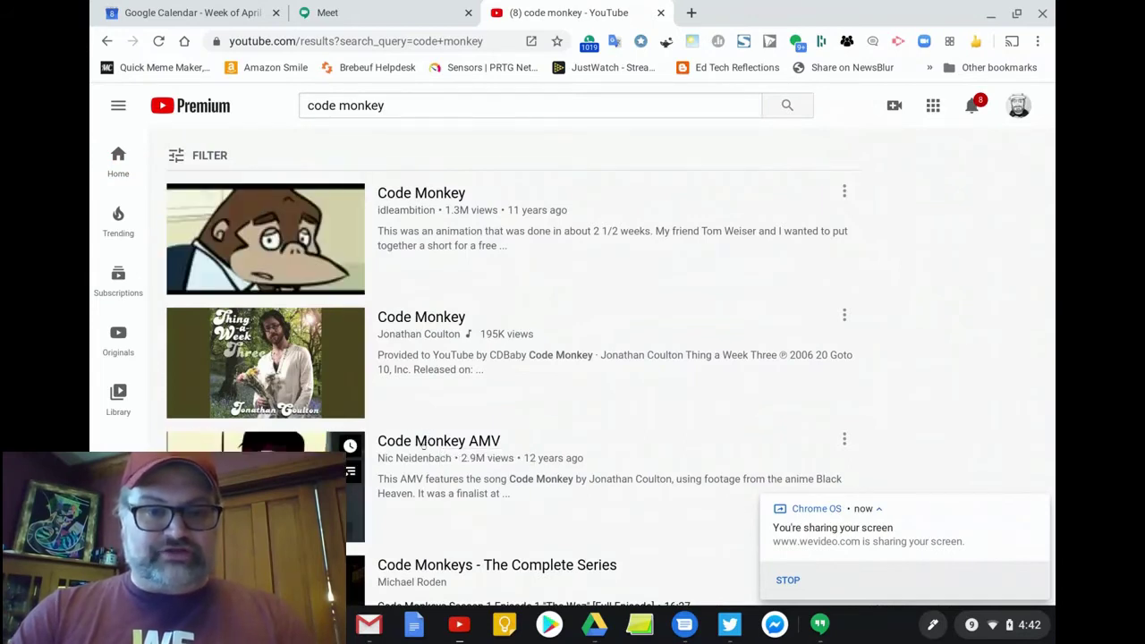
{"action": "left_click", "coordinate": [424, 440]}
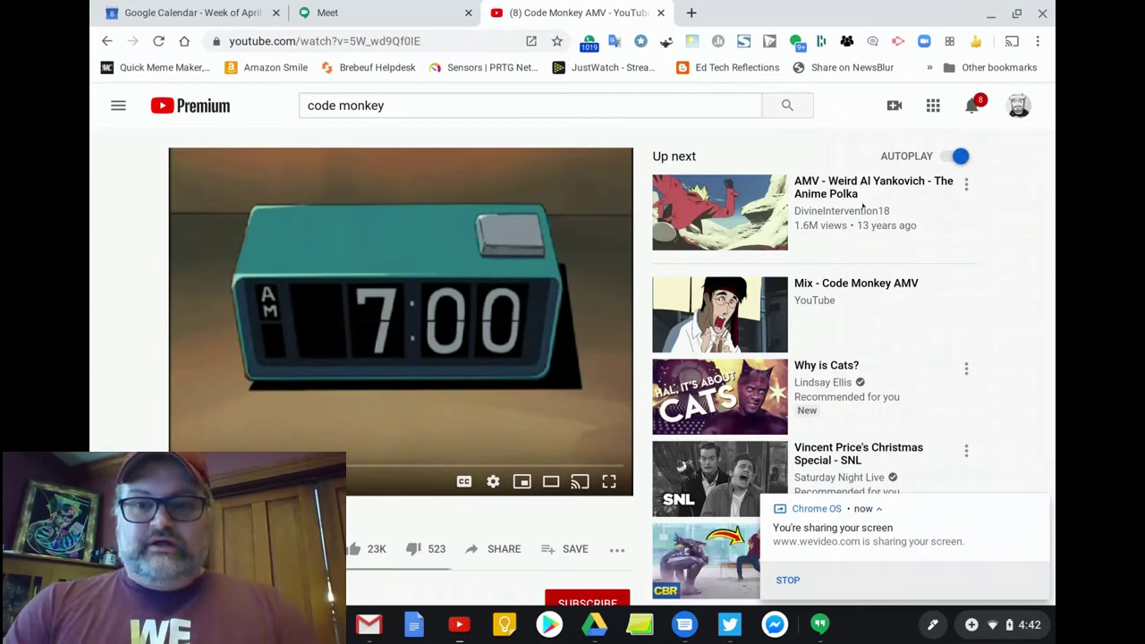
Cast the YouTube video tab to the "Casting with Audio" meeting
{"action": "mouse_move", "coordinate": [919, 226]}
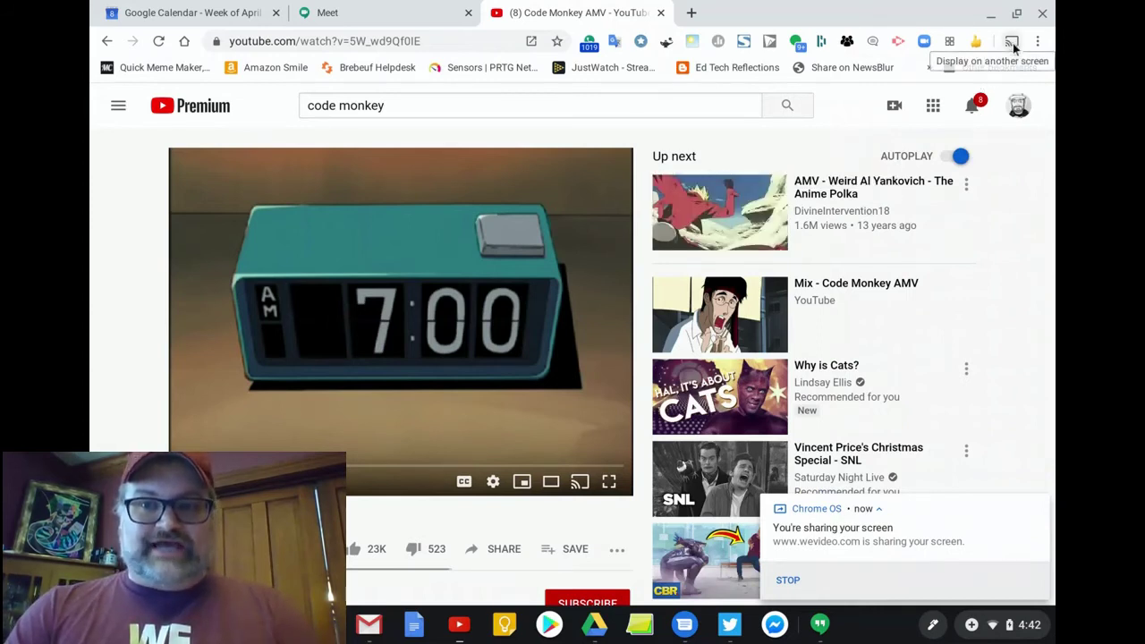
{"action": "left_click", "coordinate": [1011, 42]}
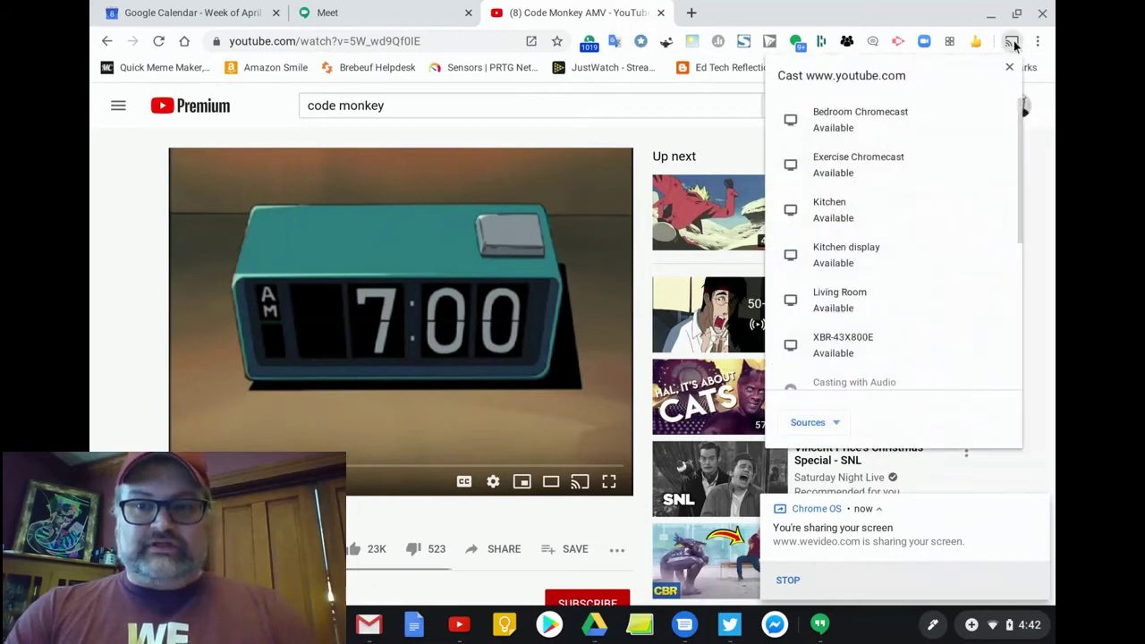
{"action": "scroll", "coordinate": [890, 179], "scroll_direction": "down", "scroll_amount": 3}
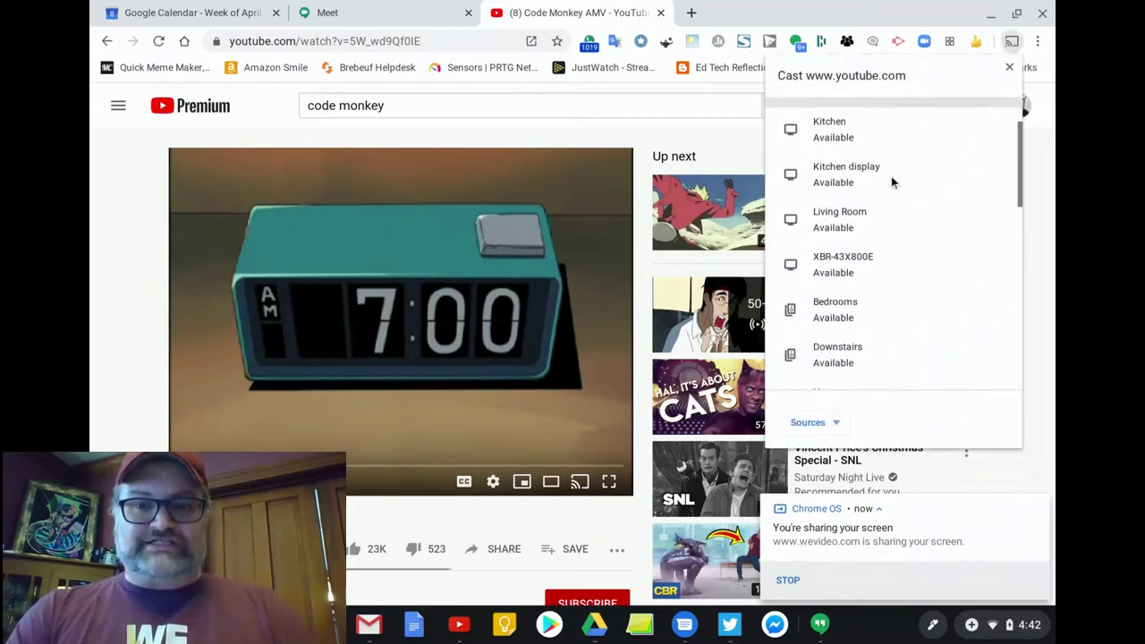
{"action": "scroll", "coordinate": [890, 182], "scroll_direction": "down", "scroll_amount": 4}
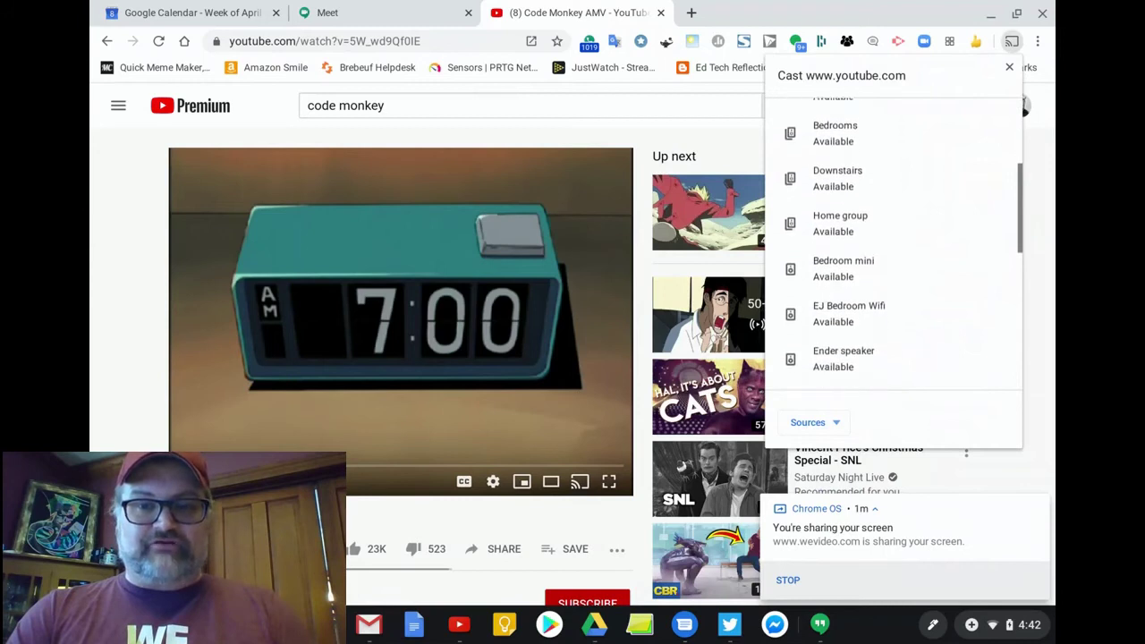
{"action": "scroll", "coordinate": [890, 182], "scroll_direction": "down", "scroll_amount": 6}
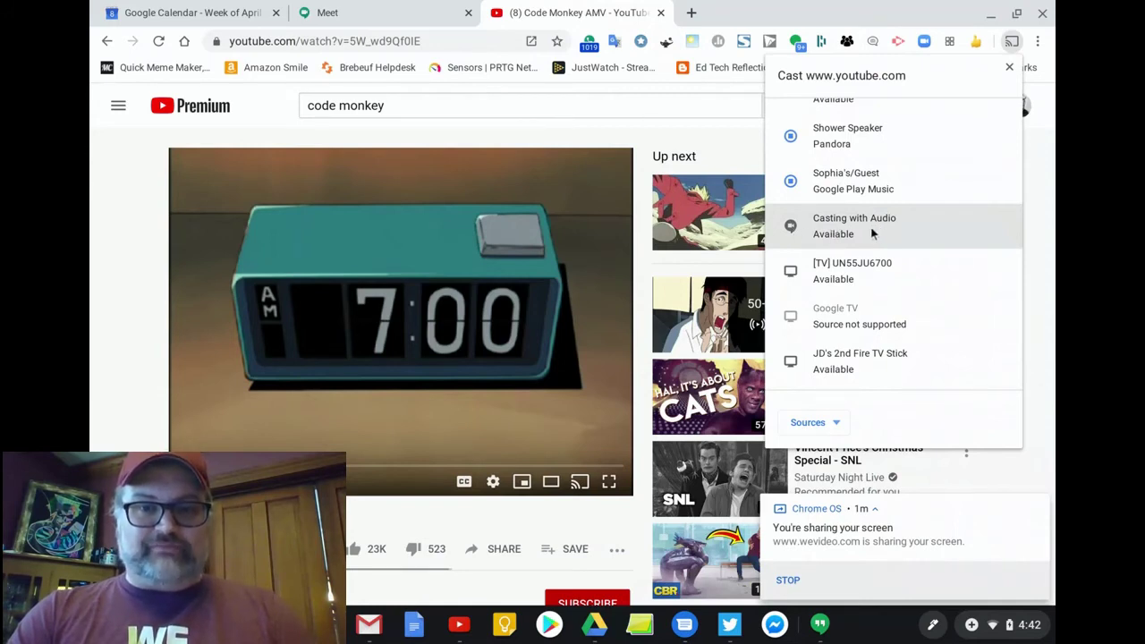
{"action": "left_click", "coordinate": [860, 229]}
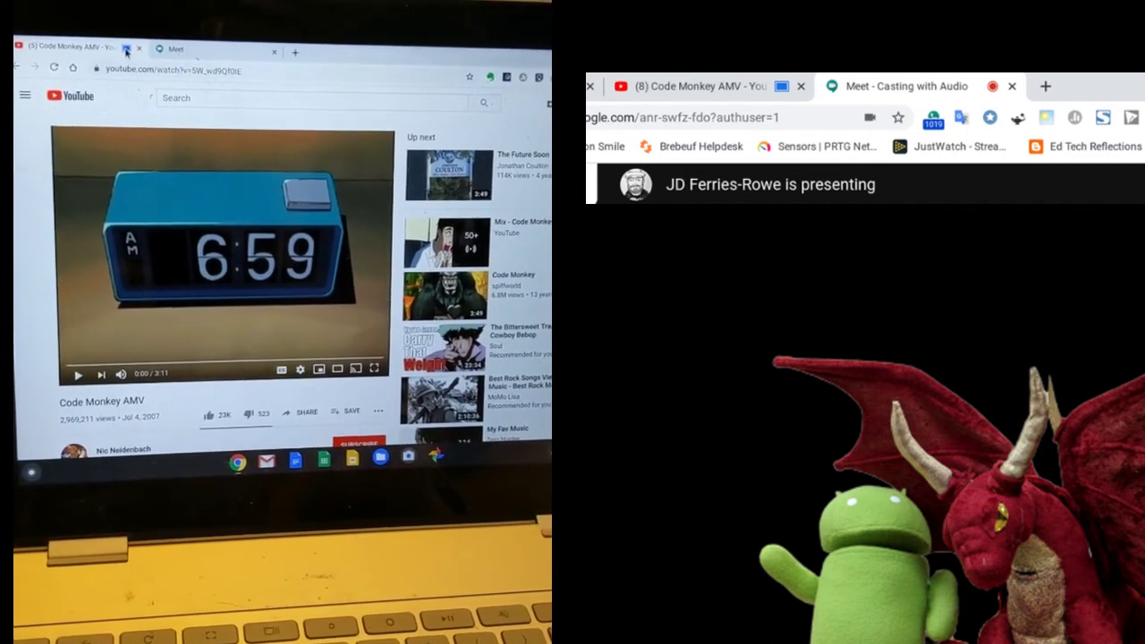
Open the "Casting with Audio" meeting from the Meet home page and join the call
{"action": "left_click", "coordinate": [179, 50]}
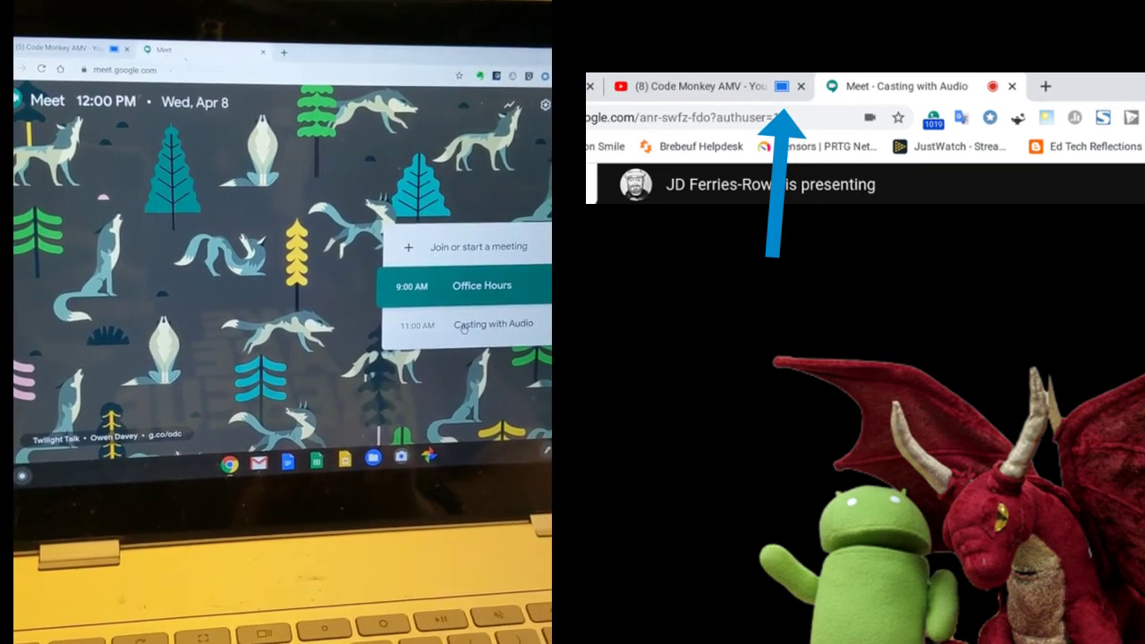
{"action": "left_click", "coordinate": [459, 327]}
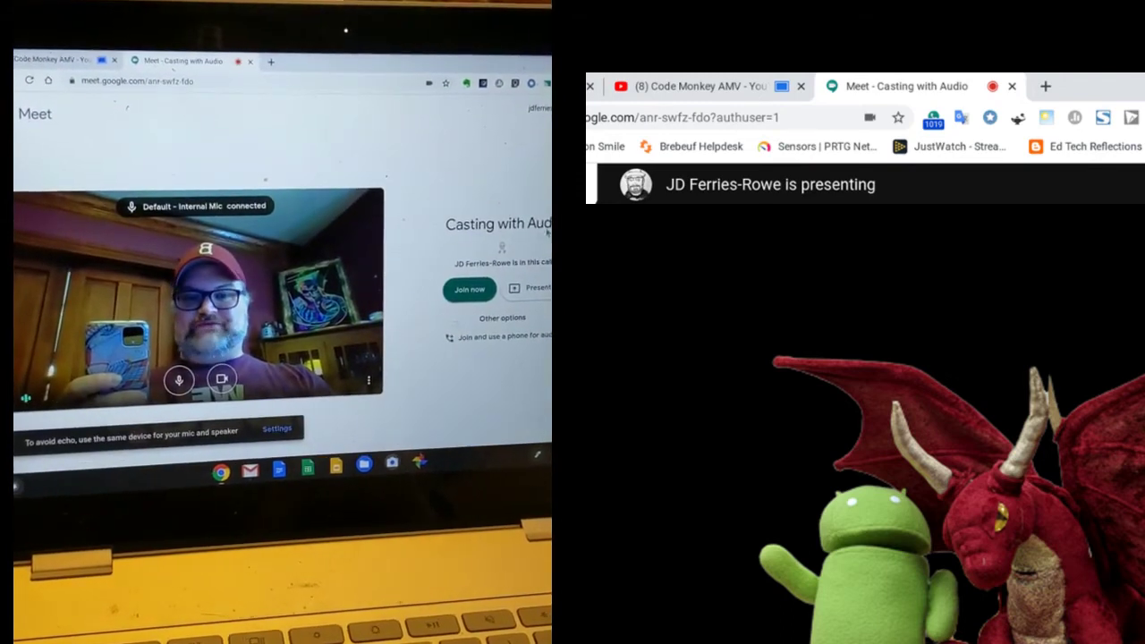
{"action": "left_click", "coordinate": [469, 286]}
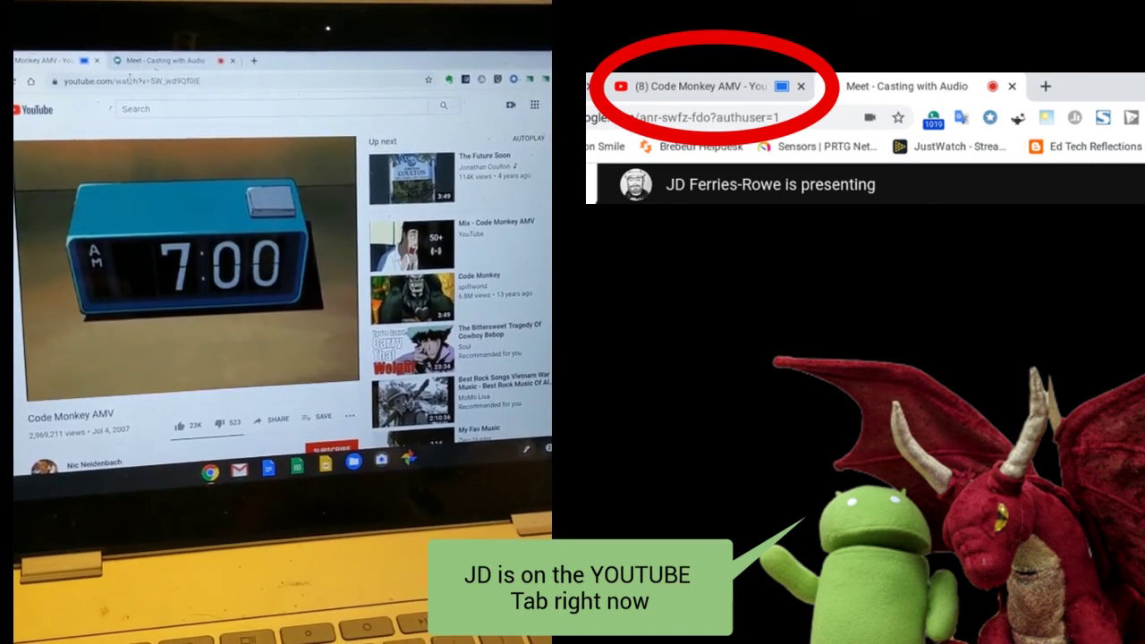
Return to the Meet call, stop casting the YouTube tab to "Casting with Audio", and dismiss the cast list
{"action": "left_click", "coordinate": [140, 61]}
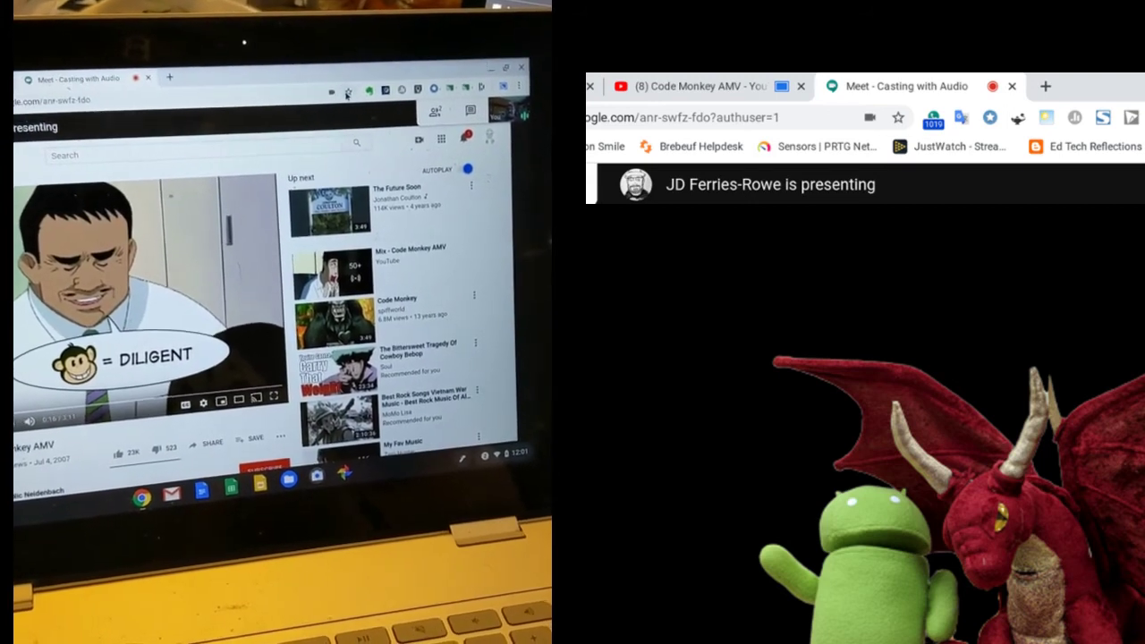
{"action": "left_click", "coordinate": [501, 83]}
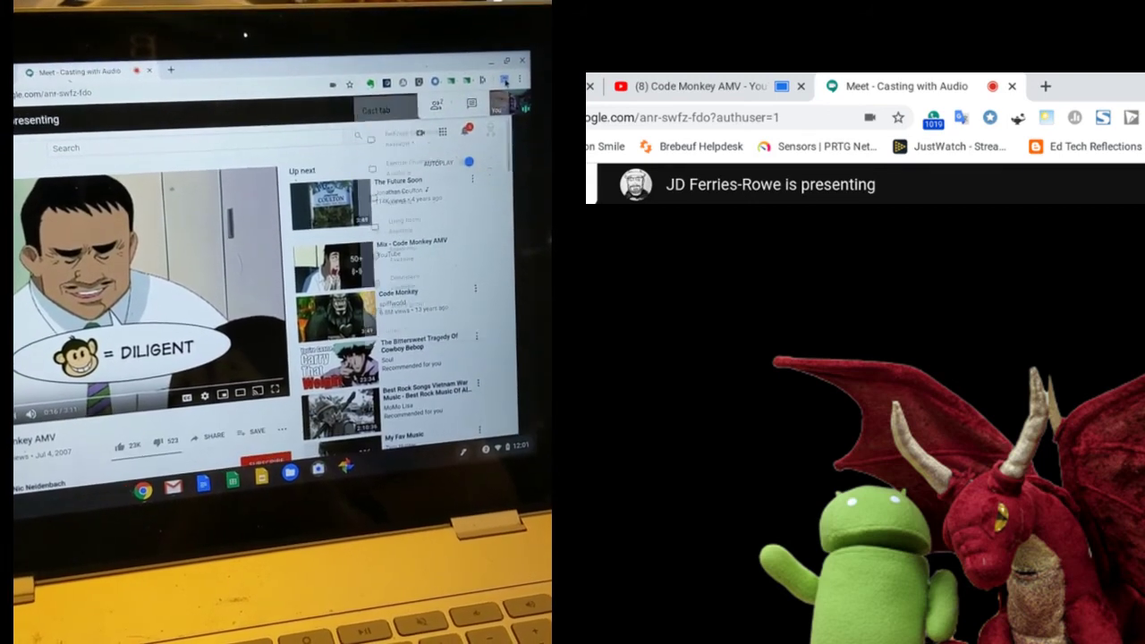
{"action": "scroll", "coordinate": [412, 250], "scroll_direction": "down", "scroll_amount": 3}
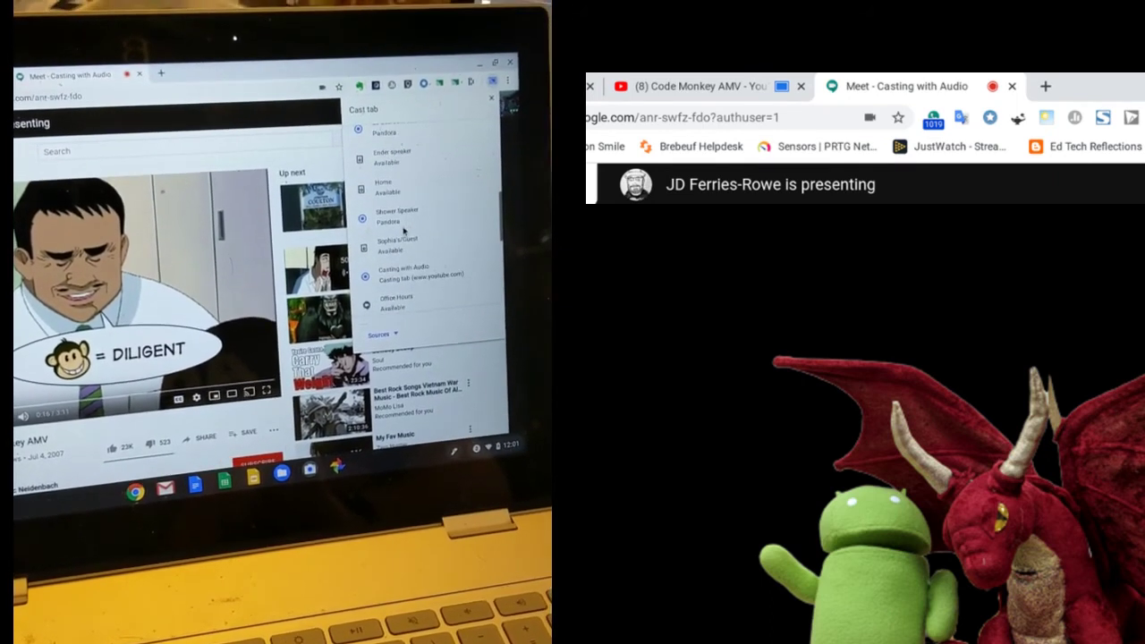
{"action": "scroll", "coordinate": [403, 259], "scroll_direction": "down", "scroll_amount": 2}
{"action": "left_click", "coordinate": [400, 274]}
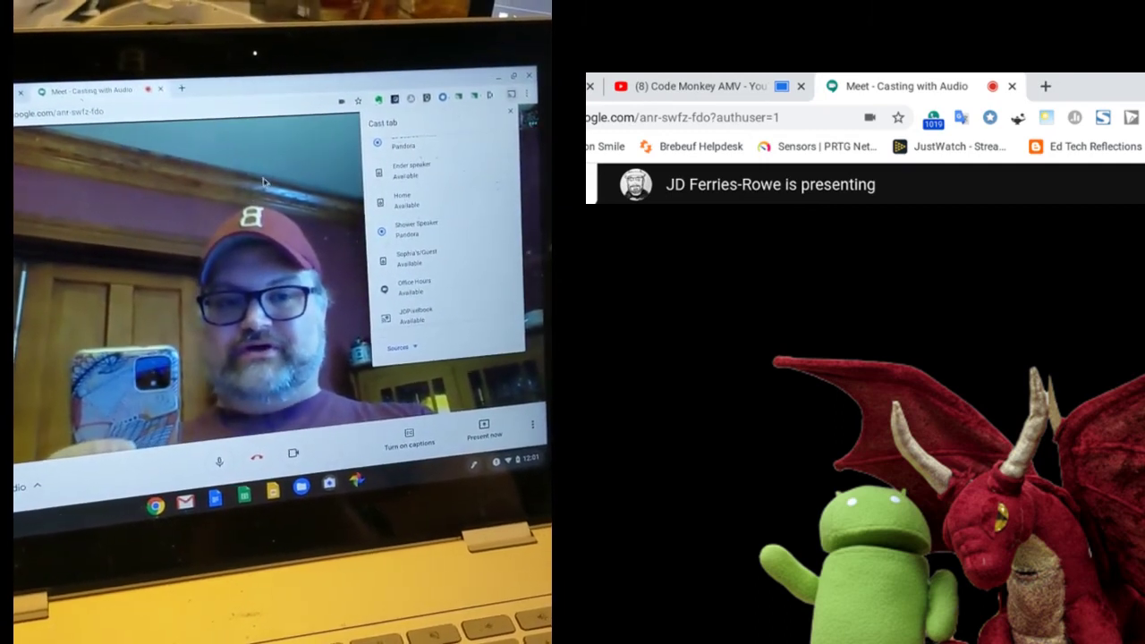
{"action": "left_click", "coordinate": [446, 202]}
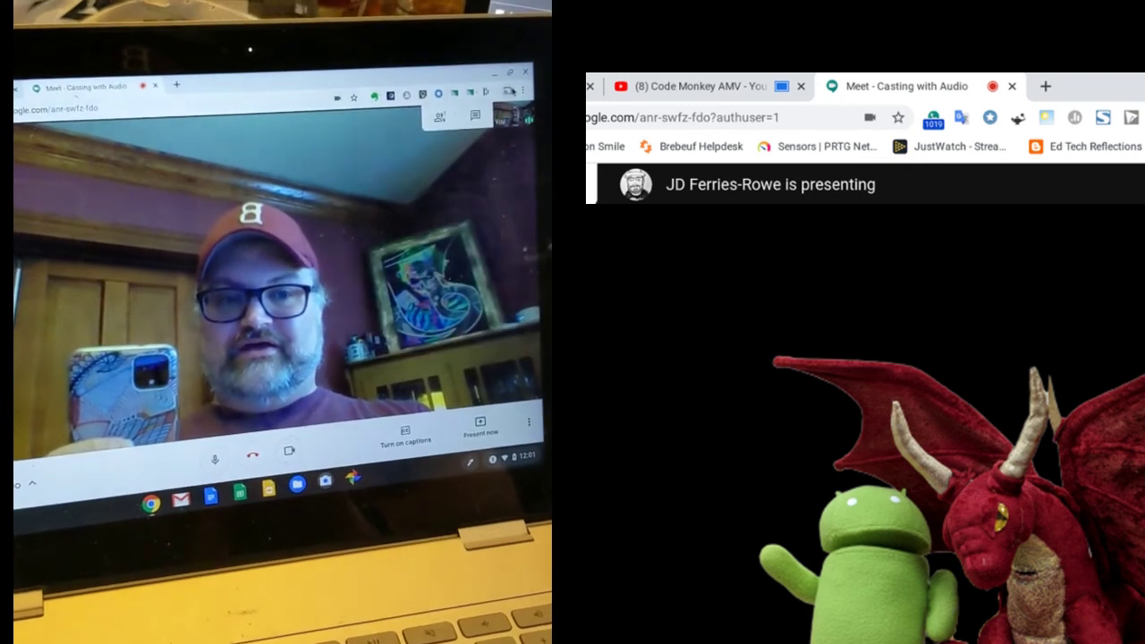